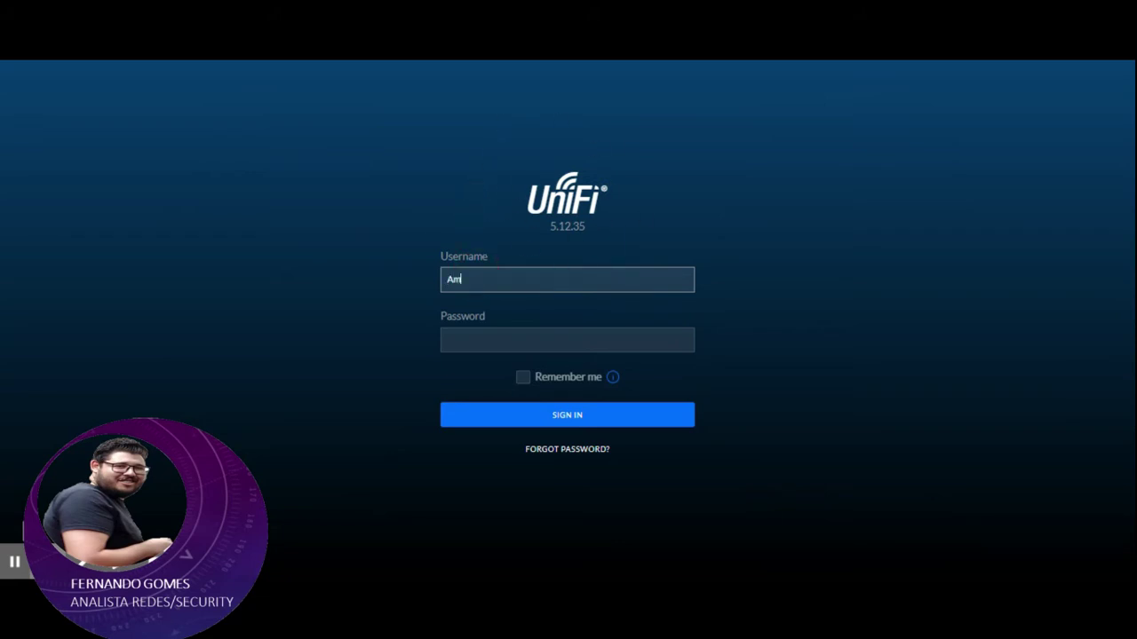
- Sign in to the UniFi controller with the account's username and password
text(icon)
key(Tab)
text(••••)
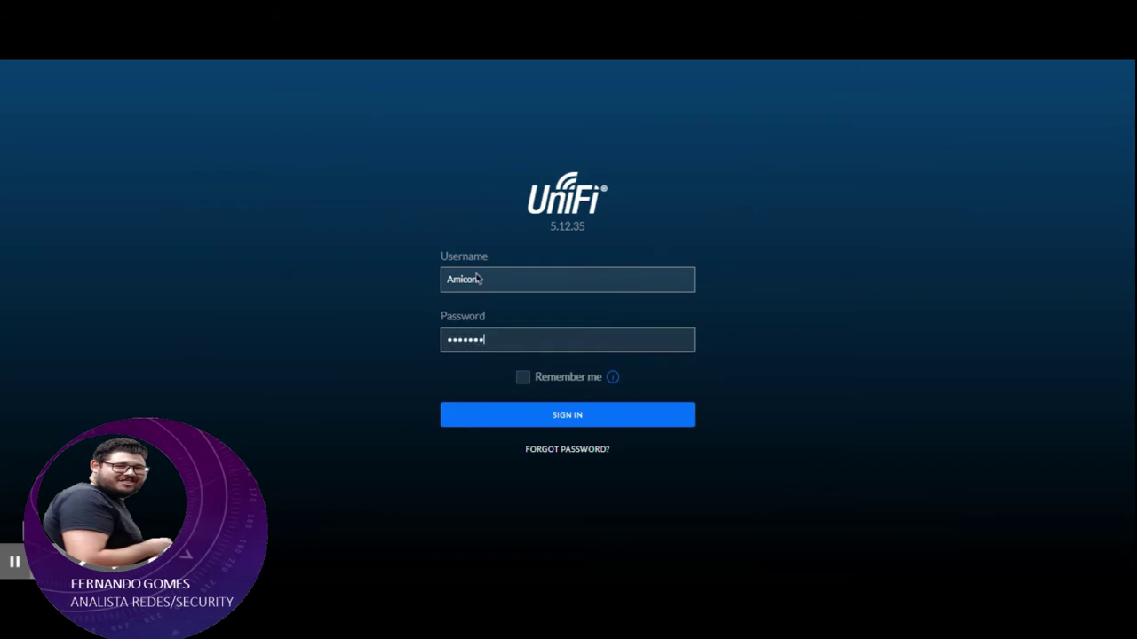
text(•••••••••)
key(Return)
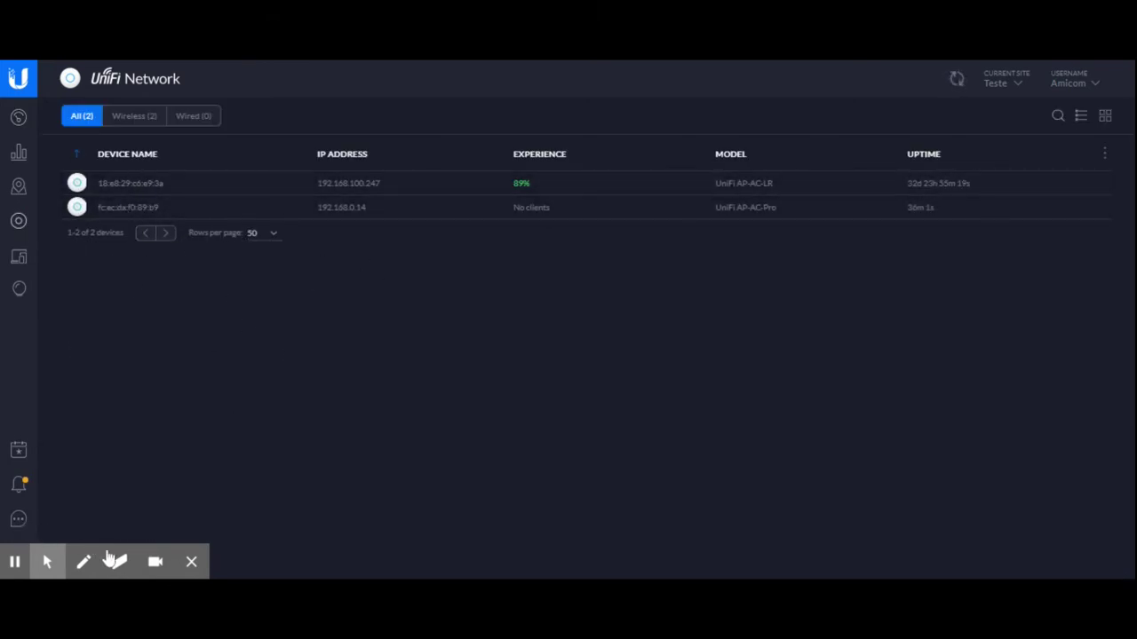
key(ctrl+a)
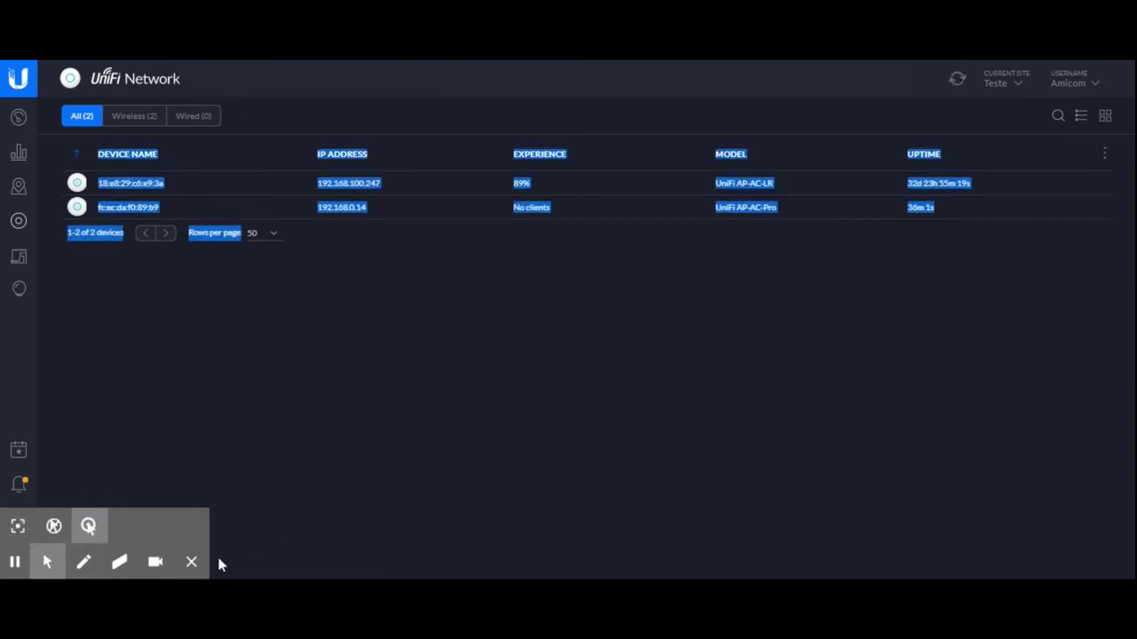
click(221, 424)
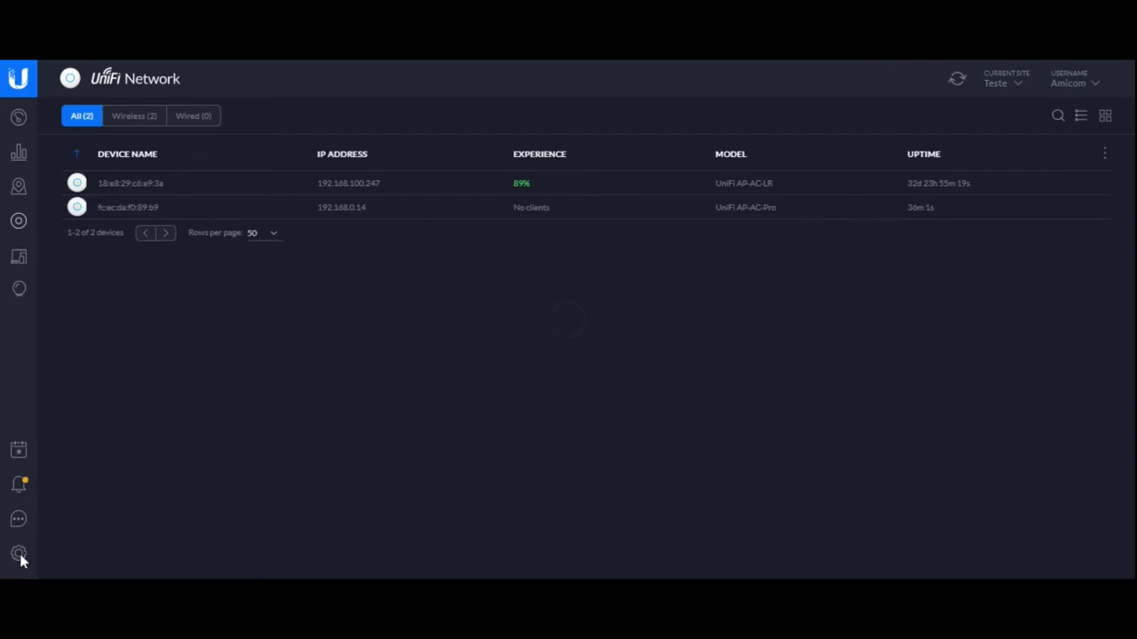
click(19, 558)
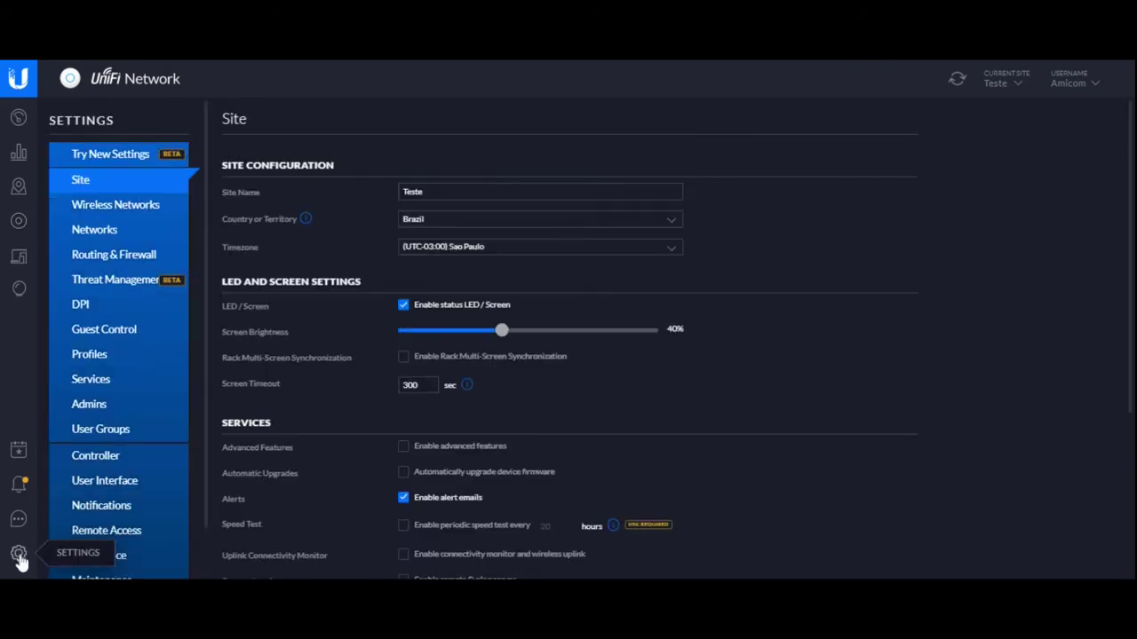
click(122, 333)
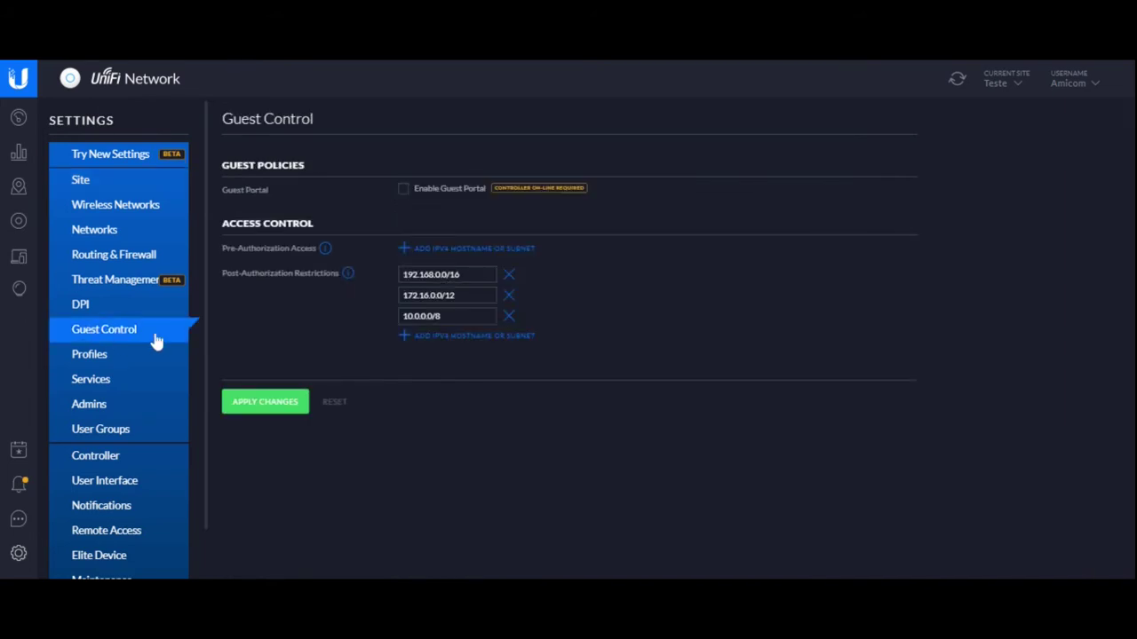
click(403, 192)
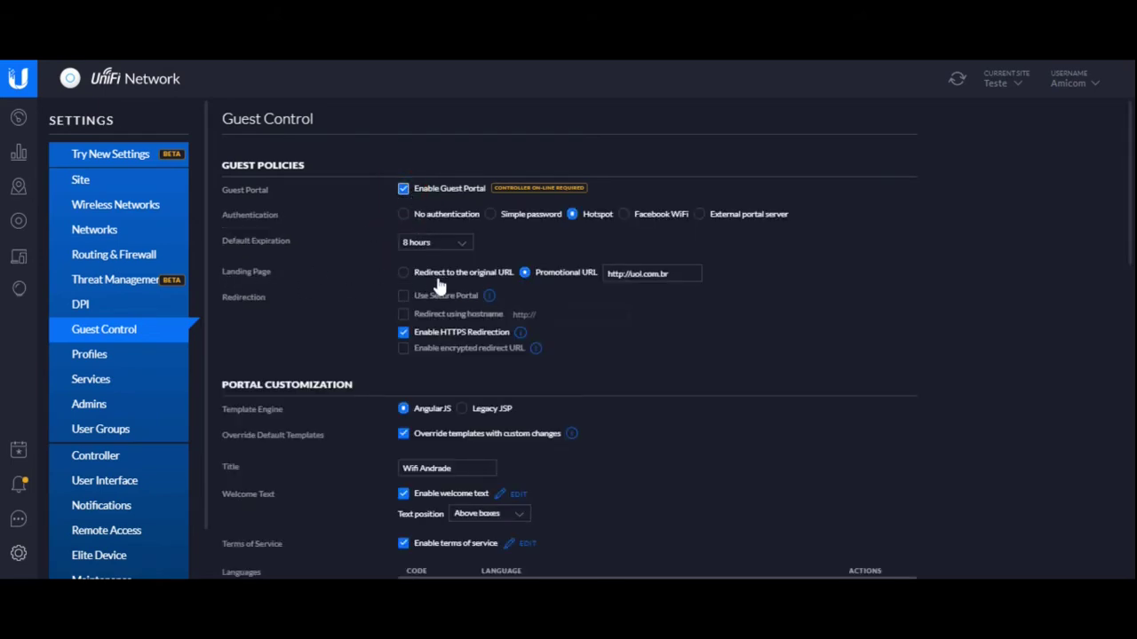
click(524, 275)
click(644, 275)
click(602, 295)
click(607, 275)
drag(607, 274, 662, 276)
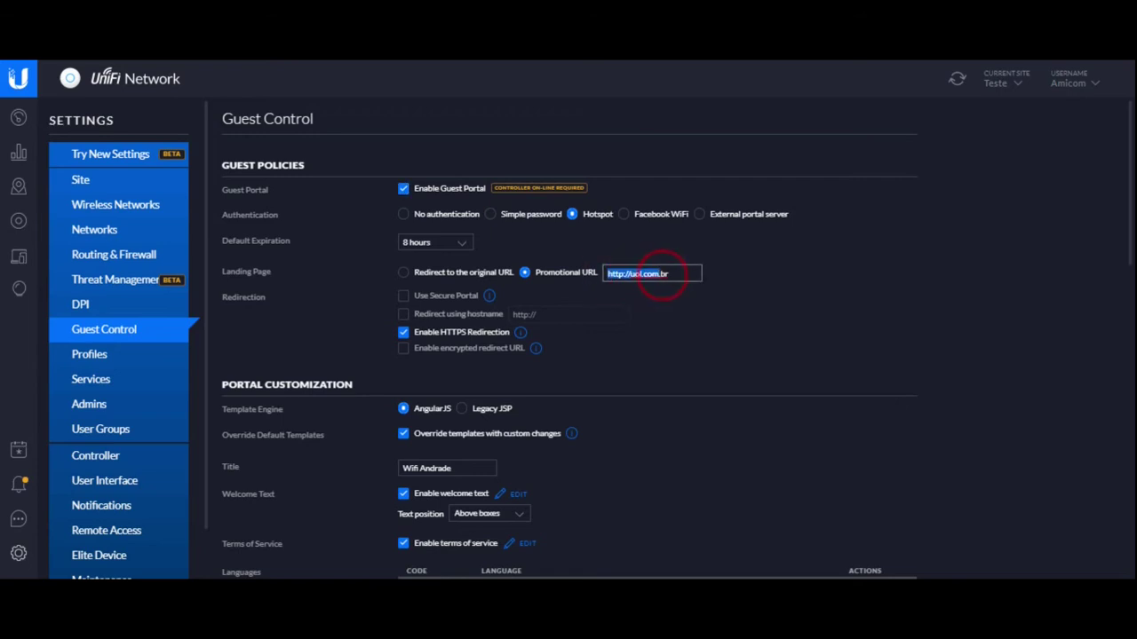
click(689, 316)
- Review the portal title, customization and authorization options, and apply the Guest Control changes
scroll(594, 271, down, 3)
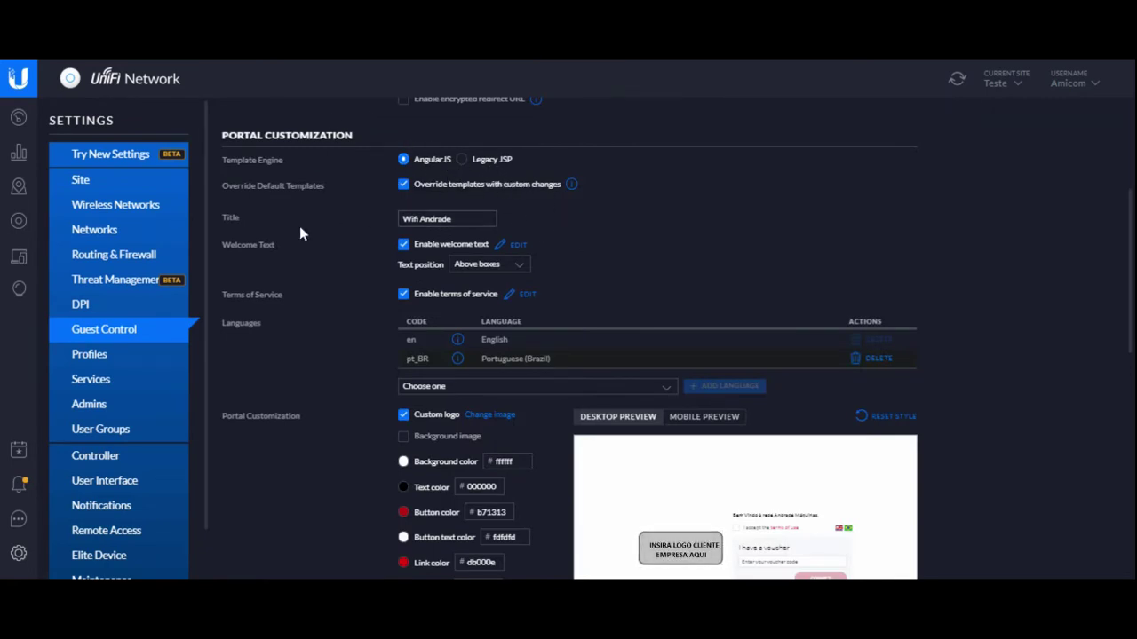
drag(453, 220, 373, 227)
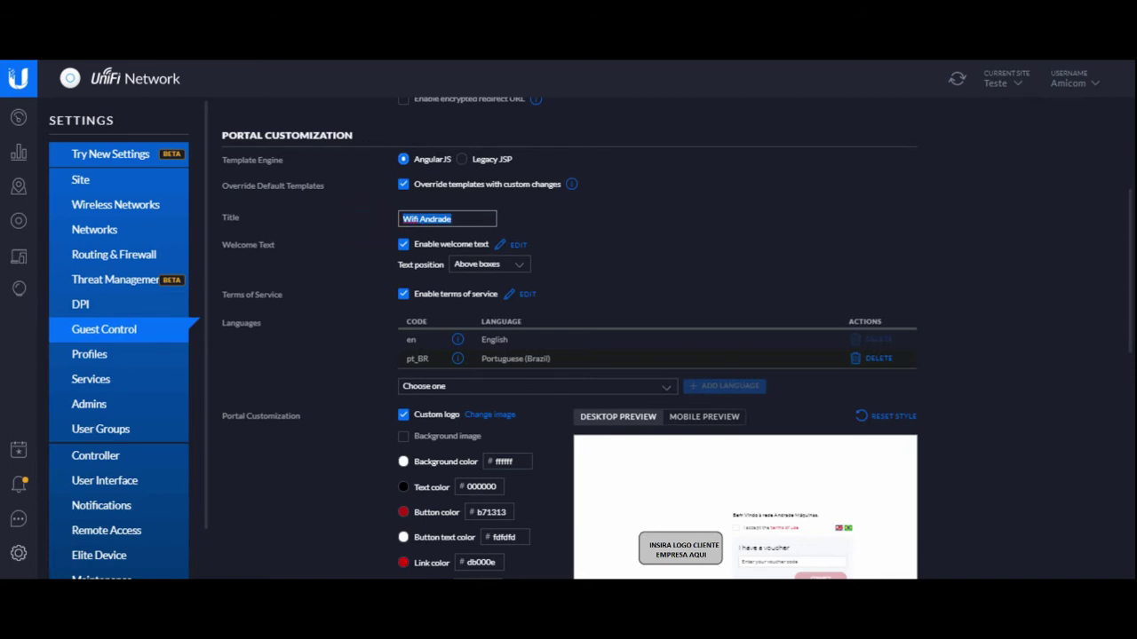
scroll(356, 173, down, 3)
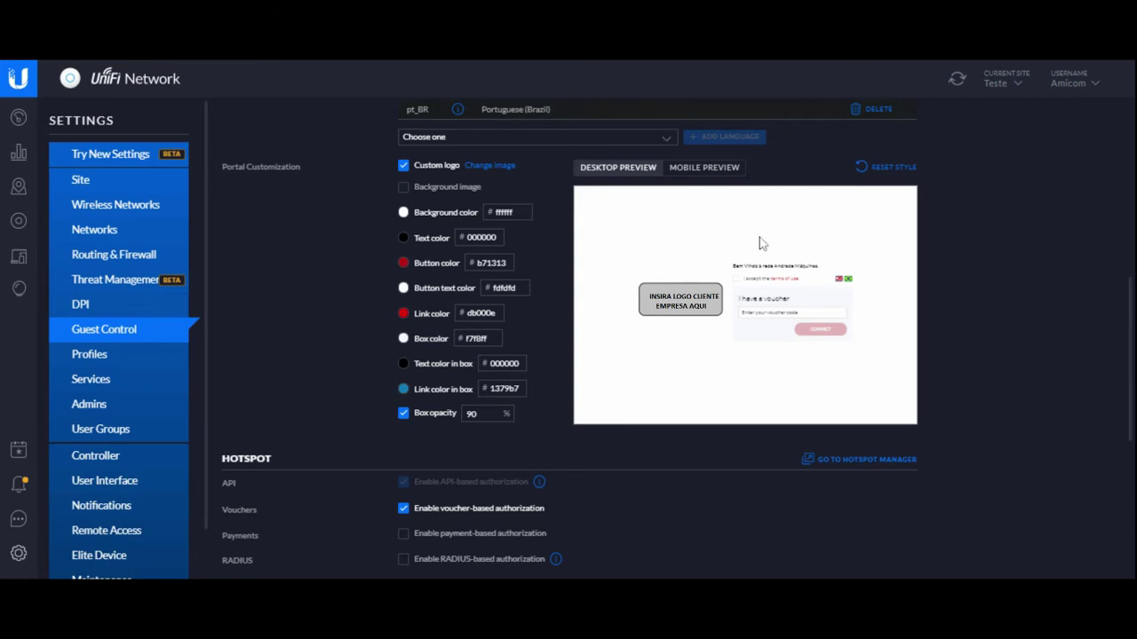
scroll(480, 418, down, 5)
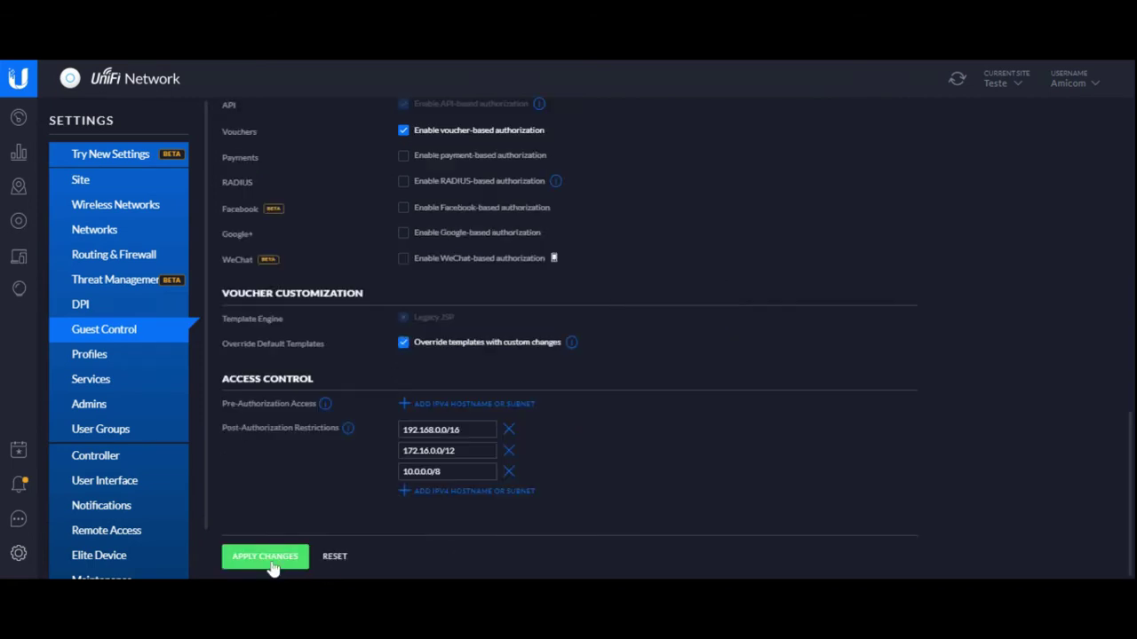
click(266, 560)
mouse_move(536, 188)
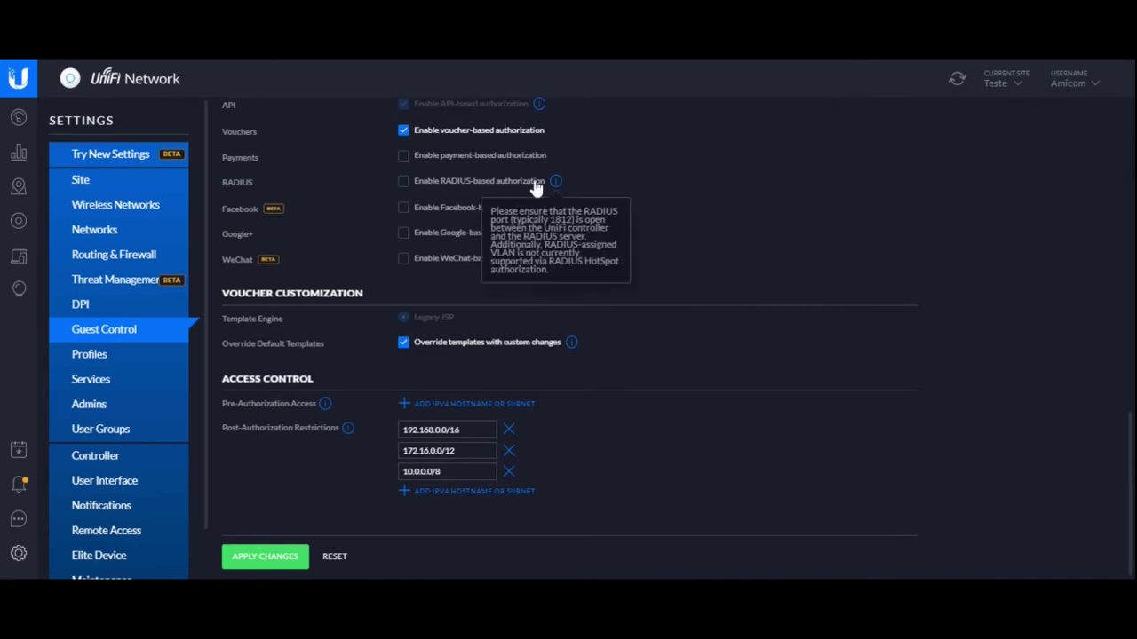
- Create and save a new wireless network named Convidados with open security and guest policies applied
click(115, 213)
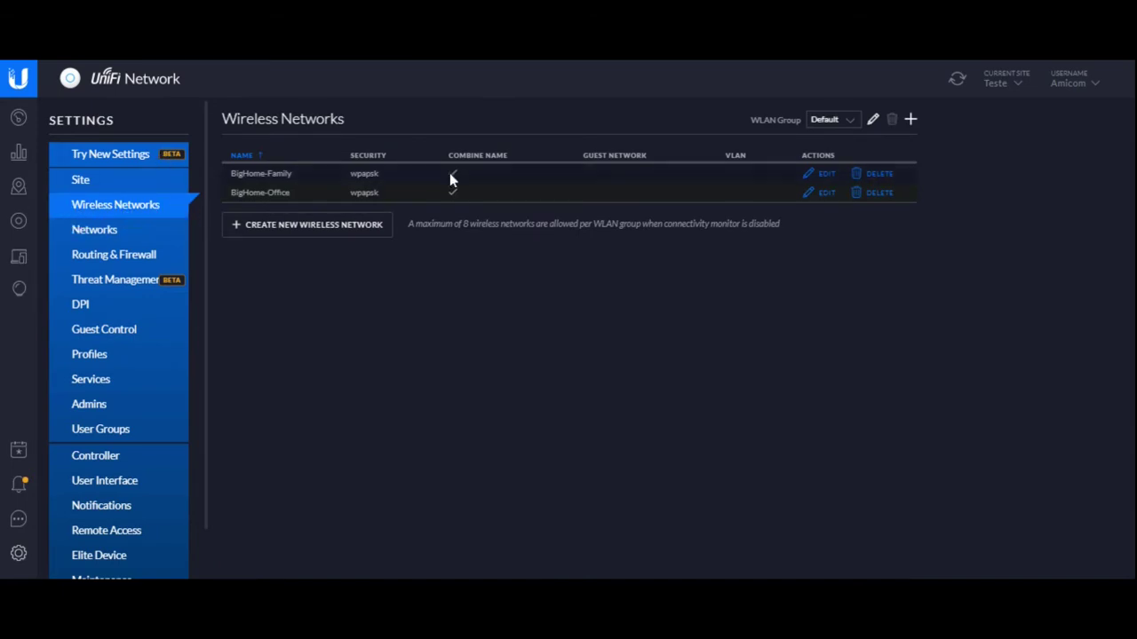
click(300, 225)
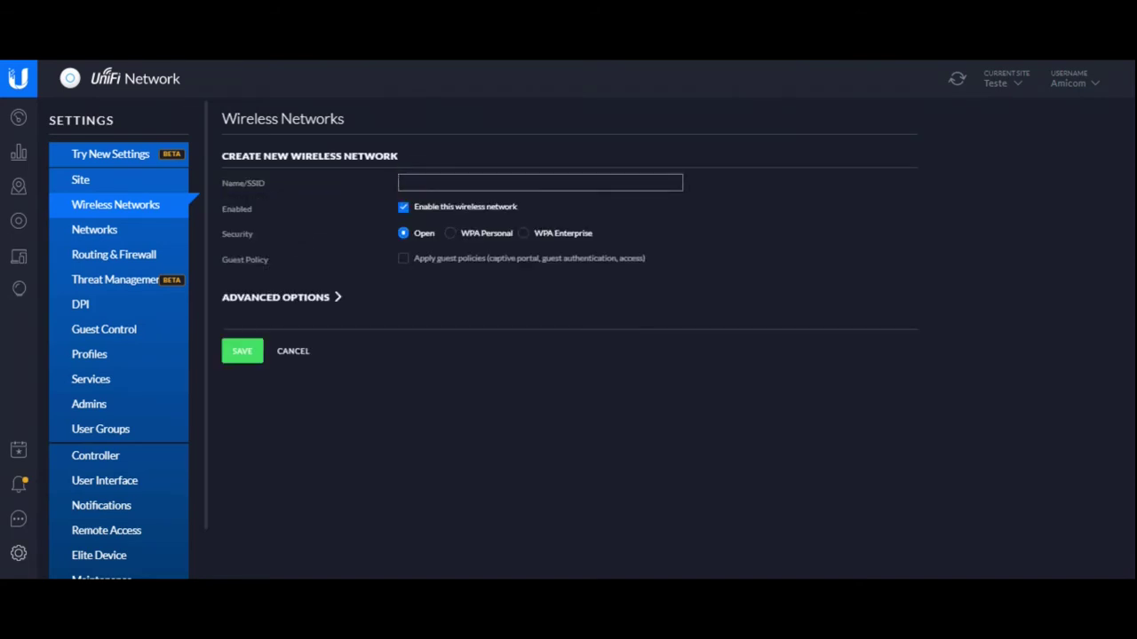
text(Corre)
click(404, 259)
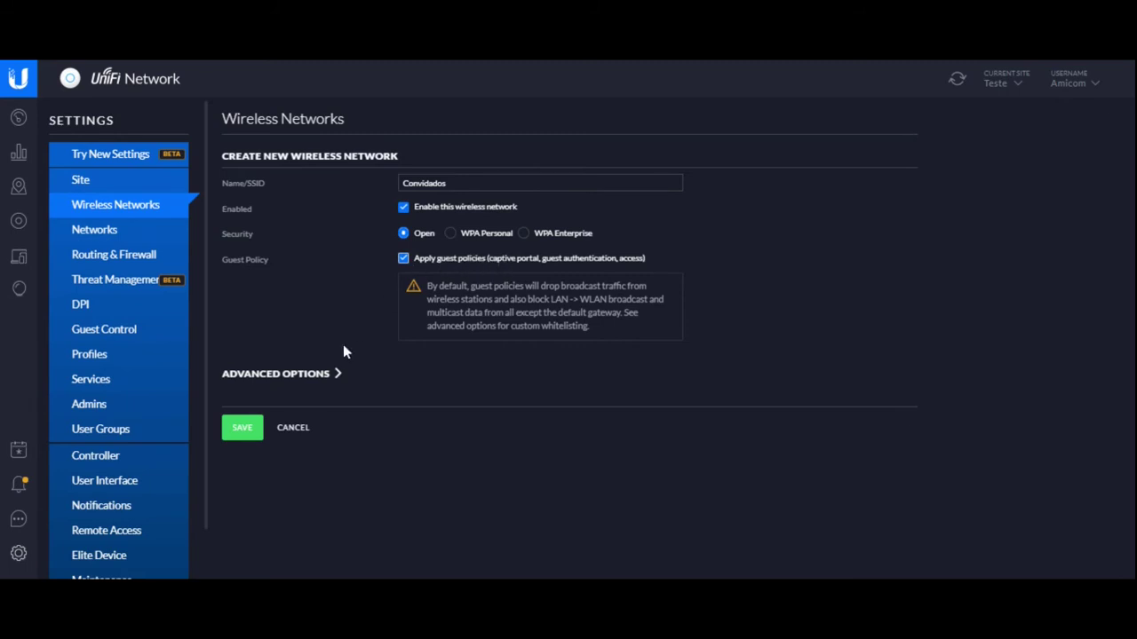
click(240, 430)
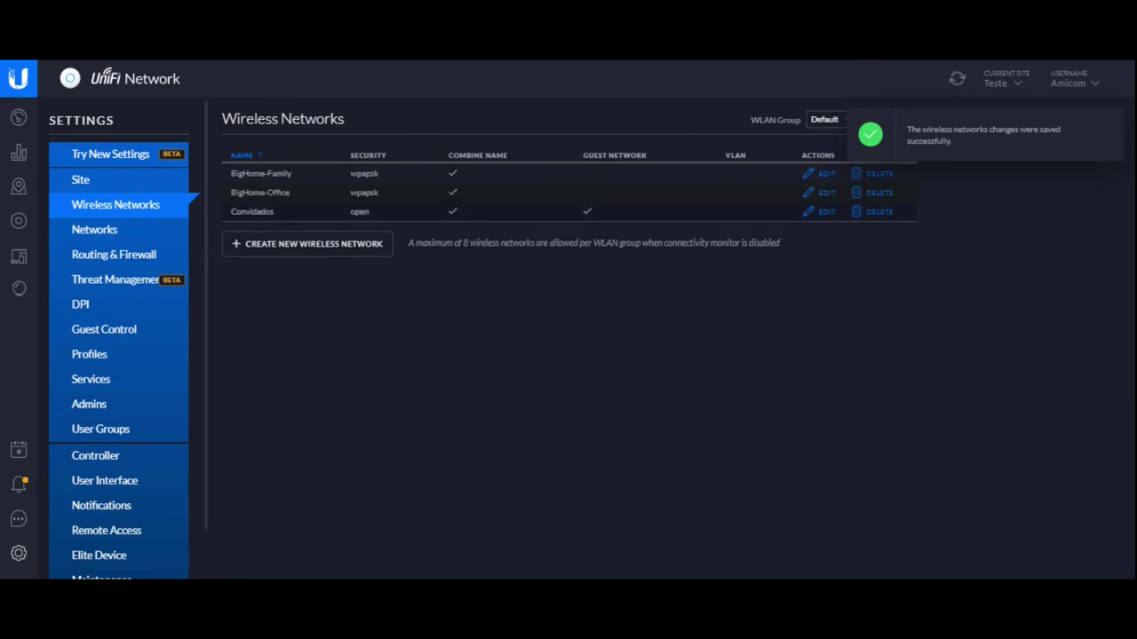
double_click(363, 211)
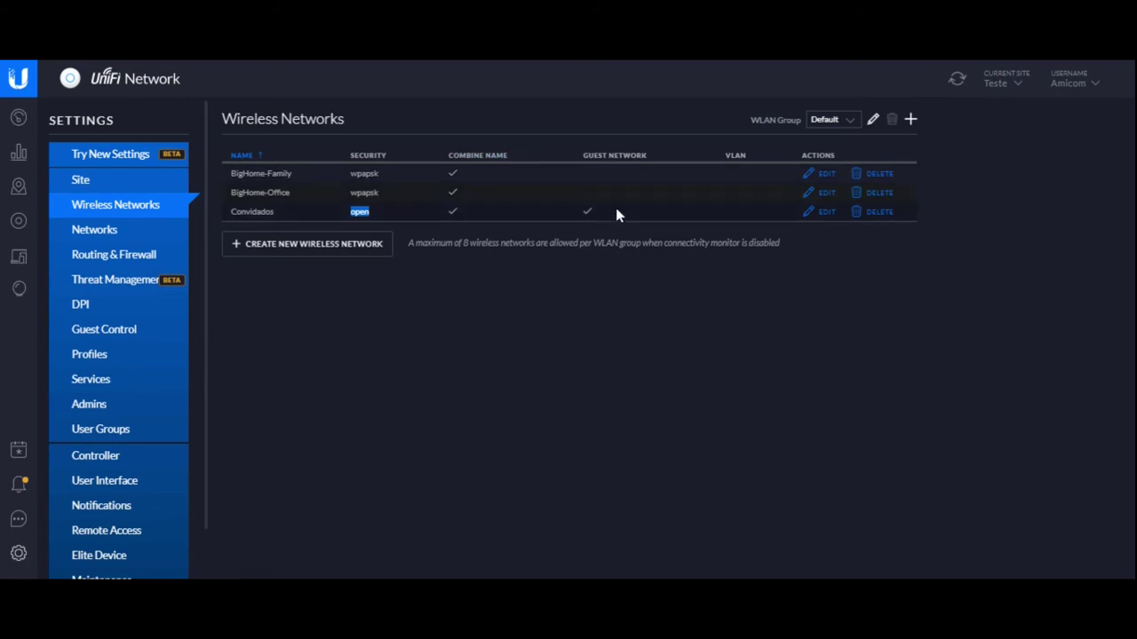
click(580, 213)
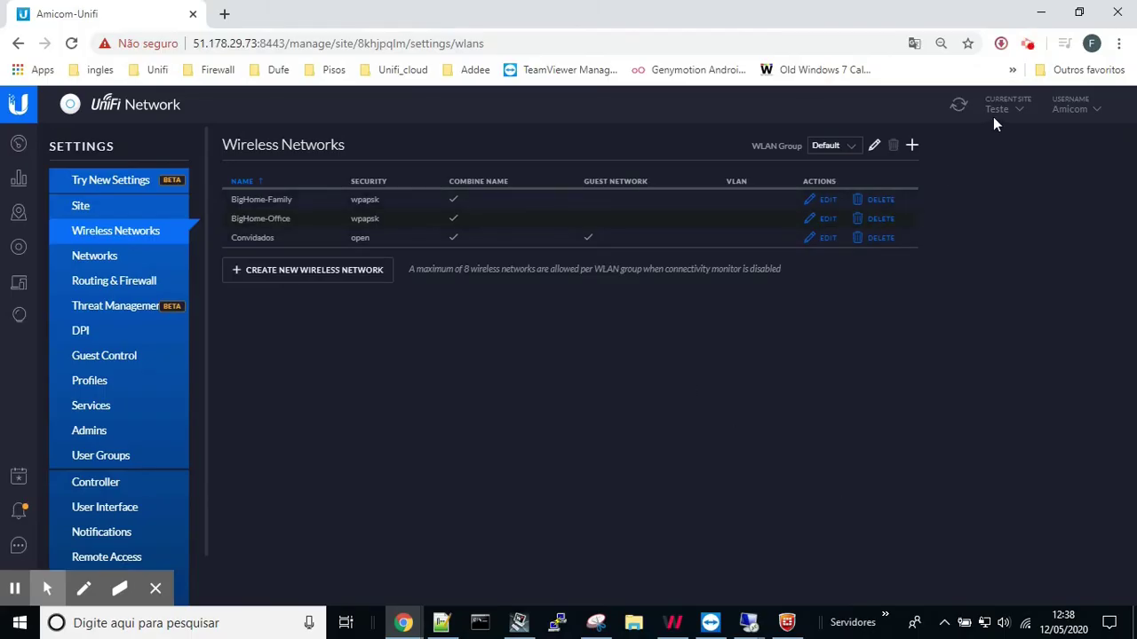
- Open the Hotspot Manager for the Teste site and show its vouchers list
click(1008, 110)
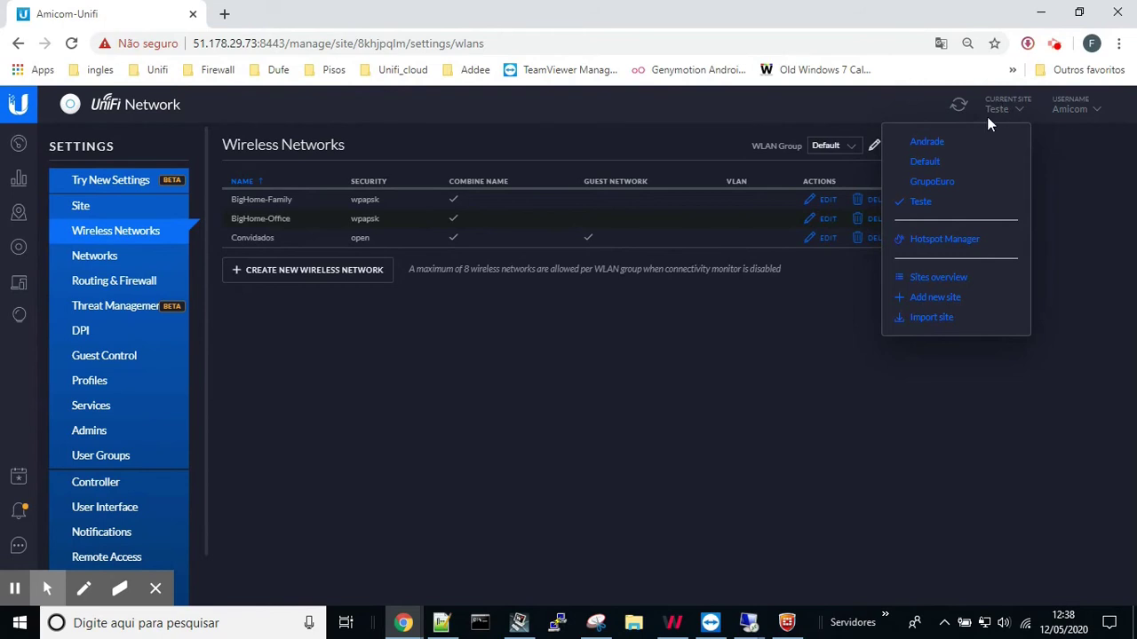
click(944, 241)
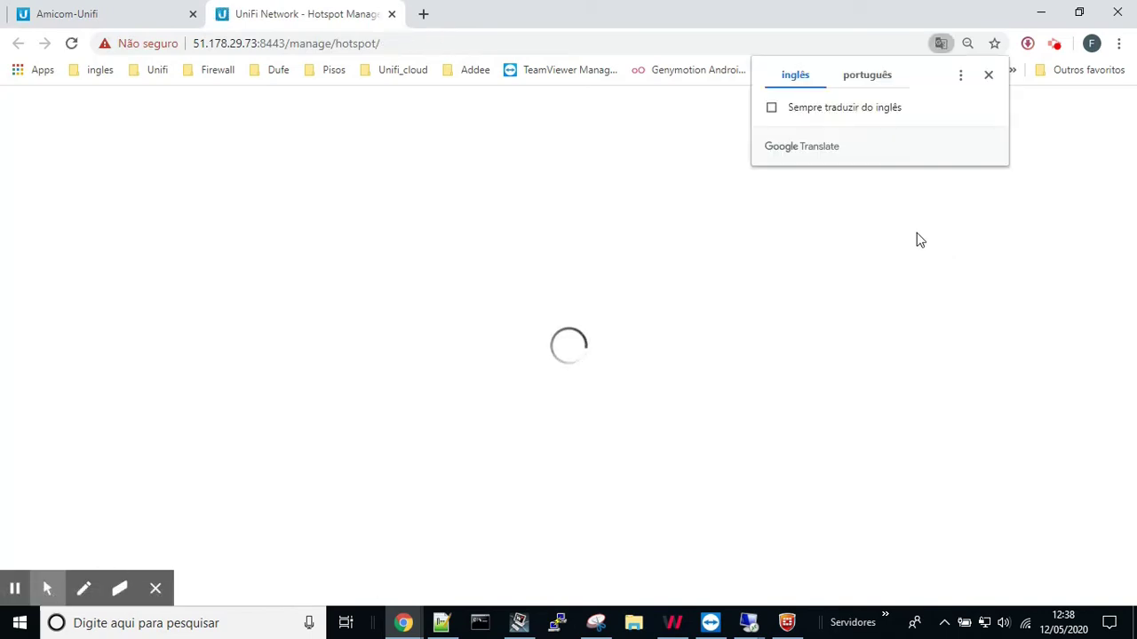
click(989, 76)
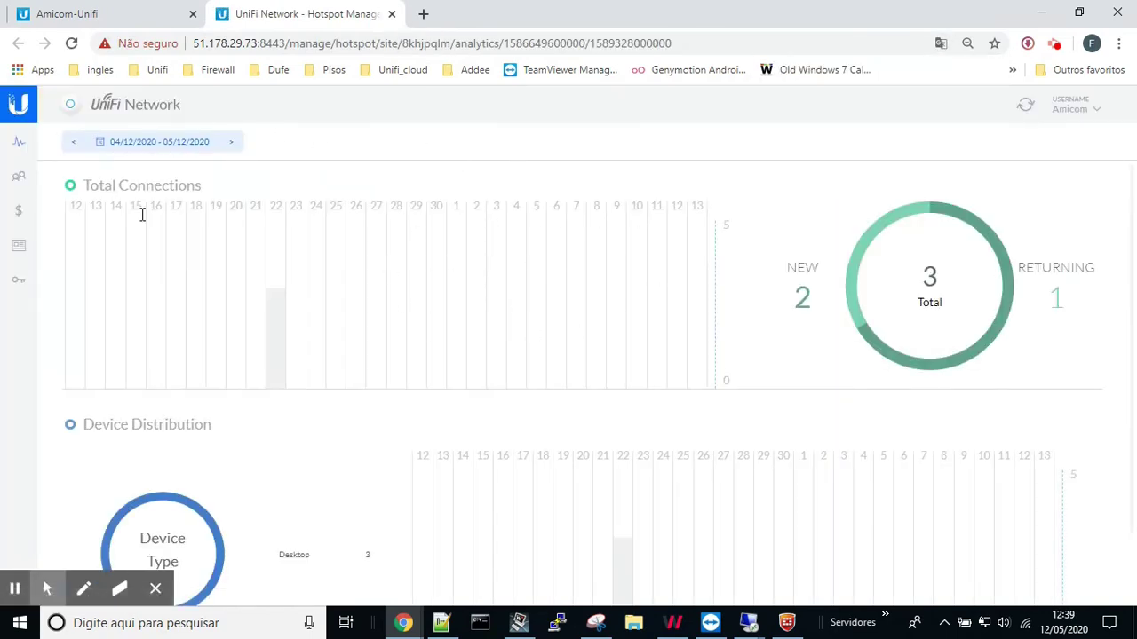
click(19, 252)
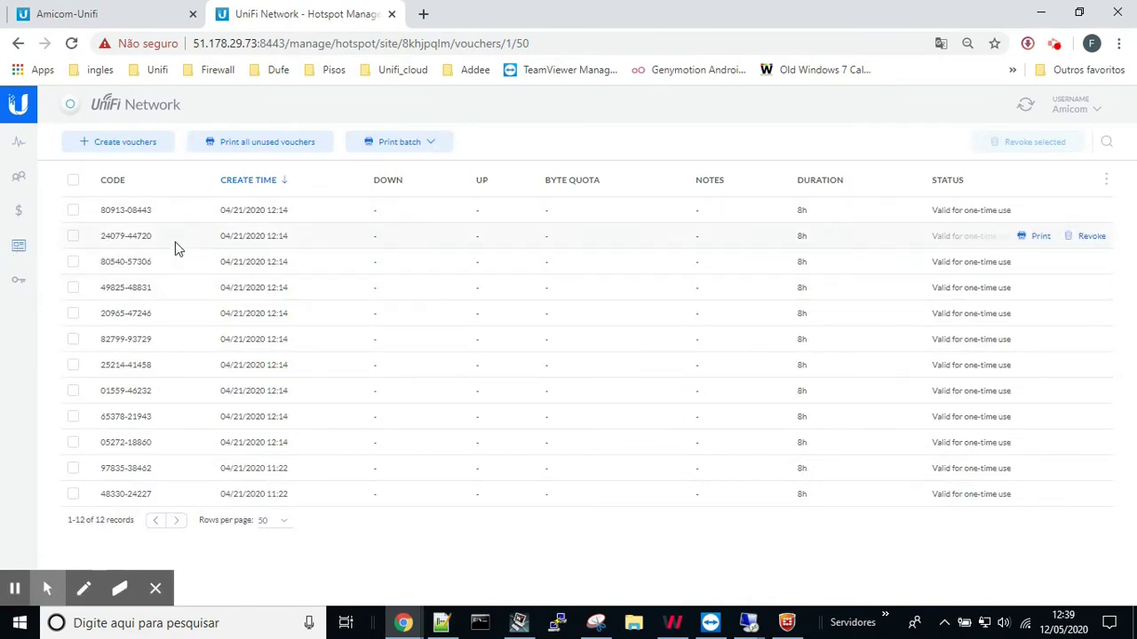
- Create 5 vouchers with a one-time quota and an expiration time of 8 hours
click(90, 145)
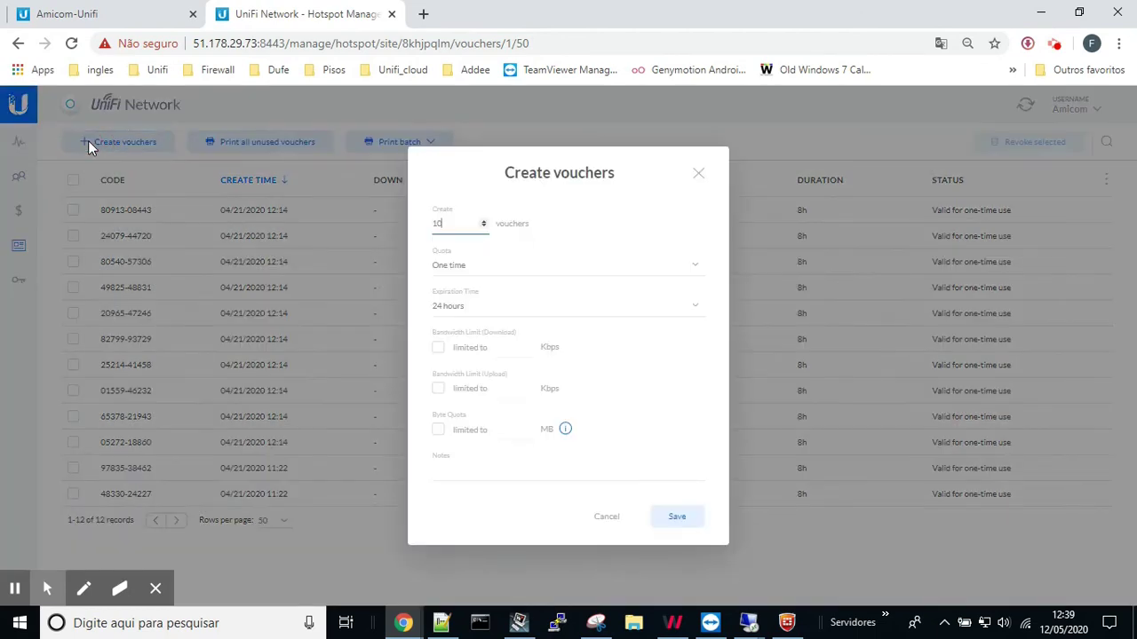
double_click(483, 227)
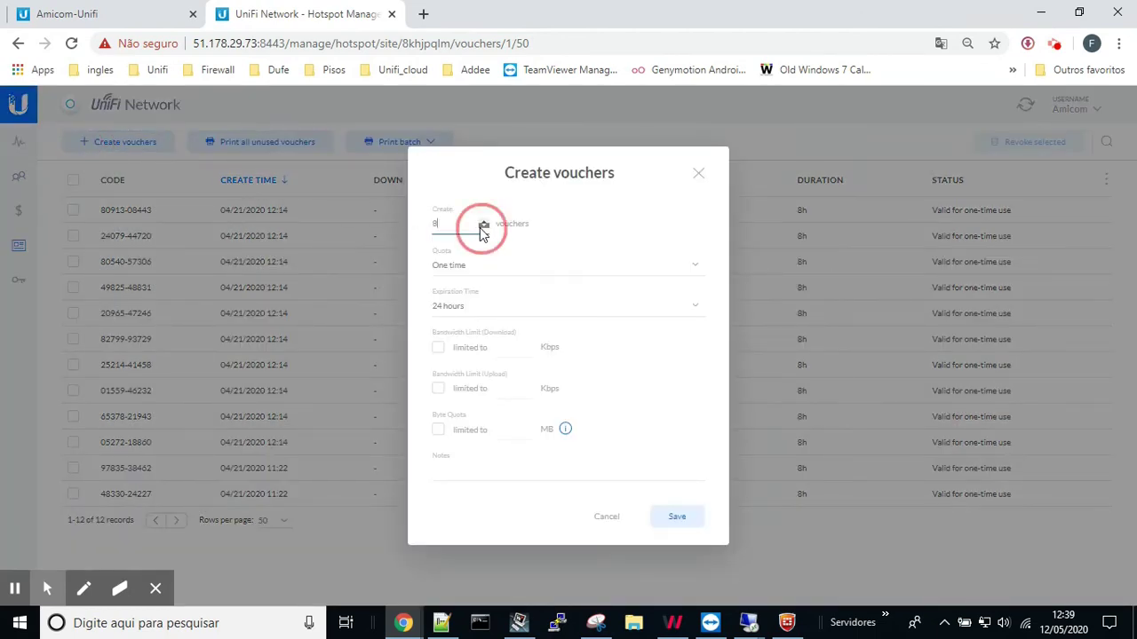
double_click(484, 229)
click(483, 230)
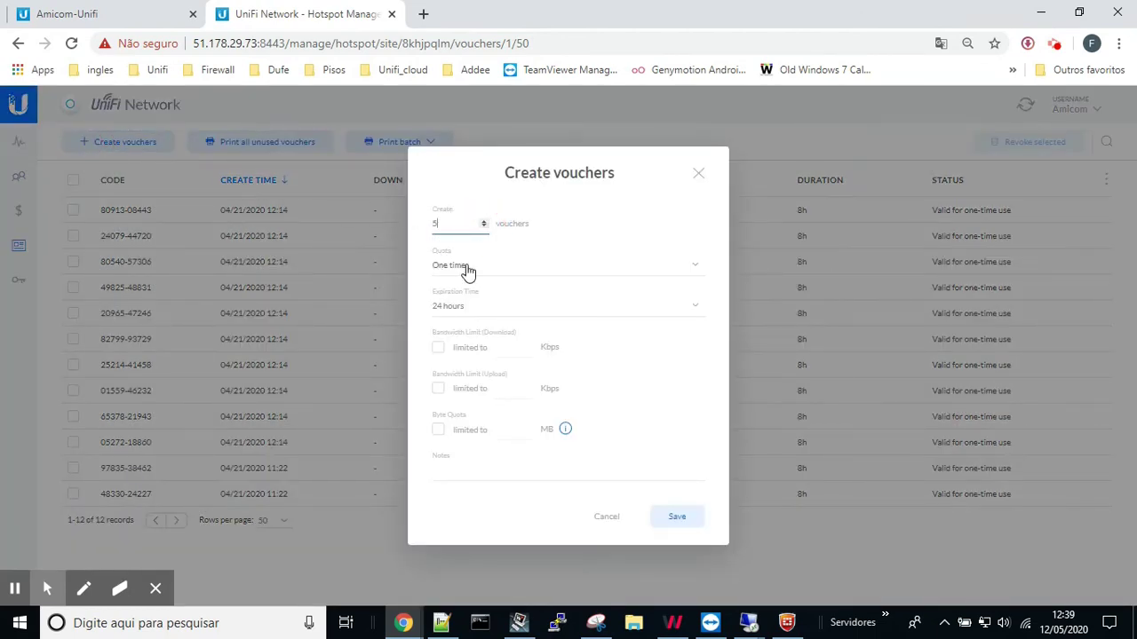
click(470, 266)
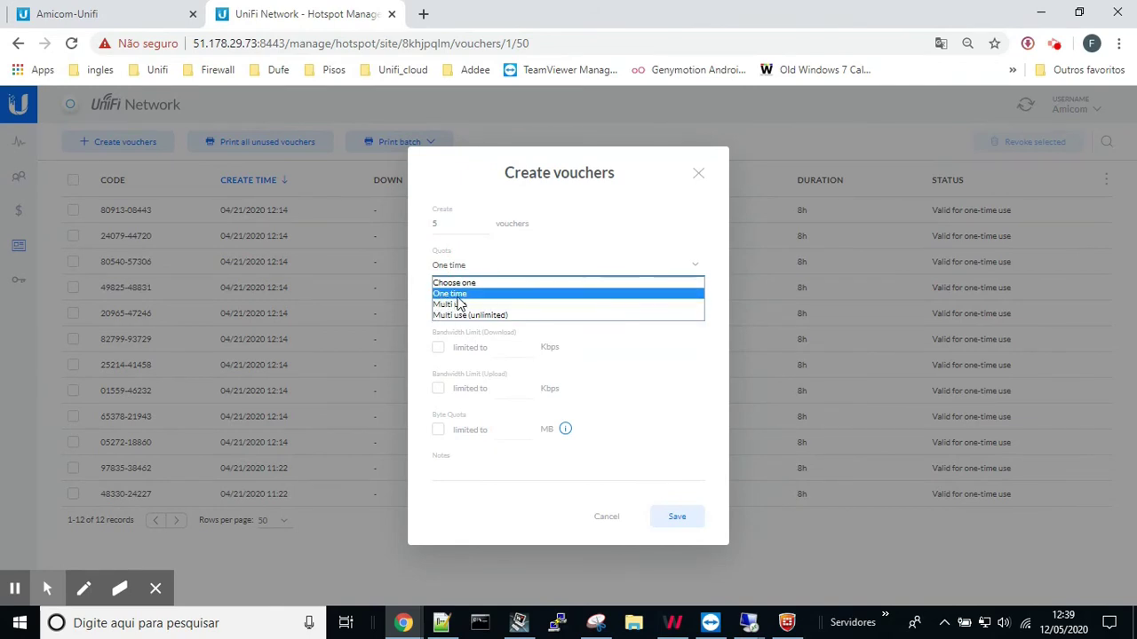
click(471, 295)
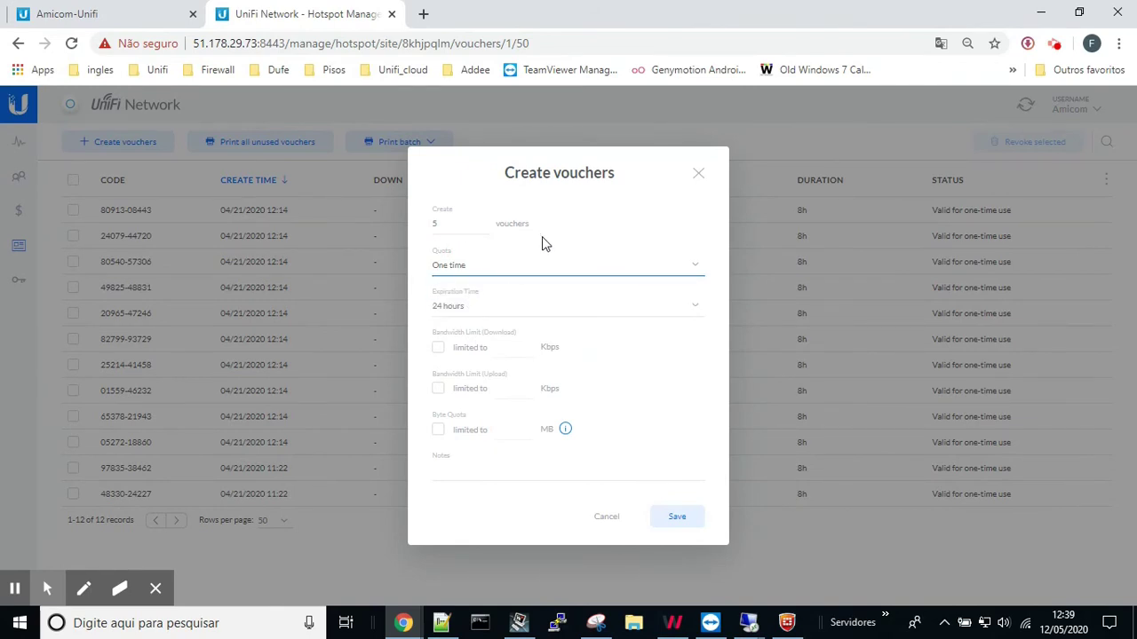
click(484, 308)
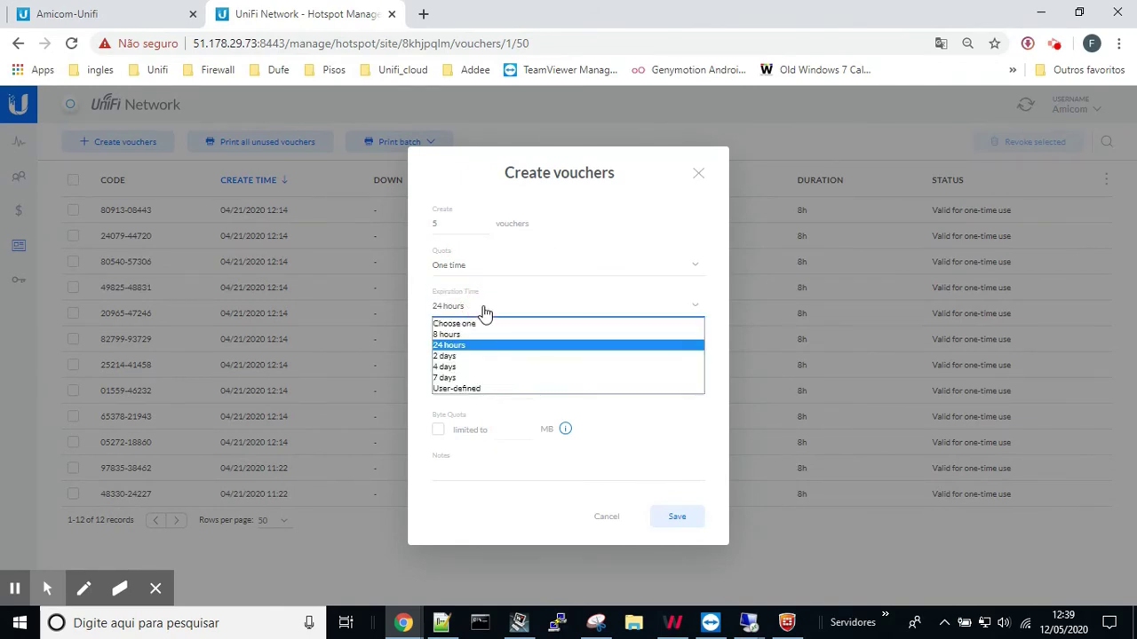
click(445, 336)
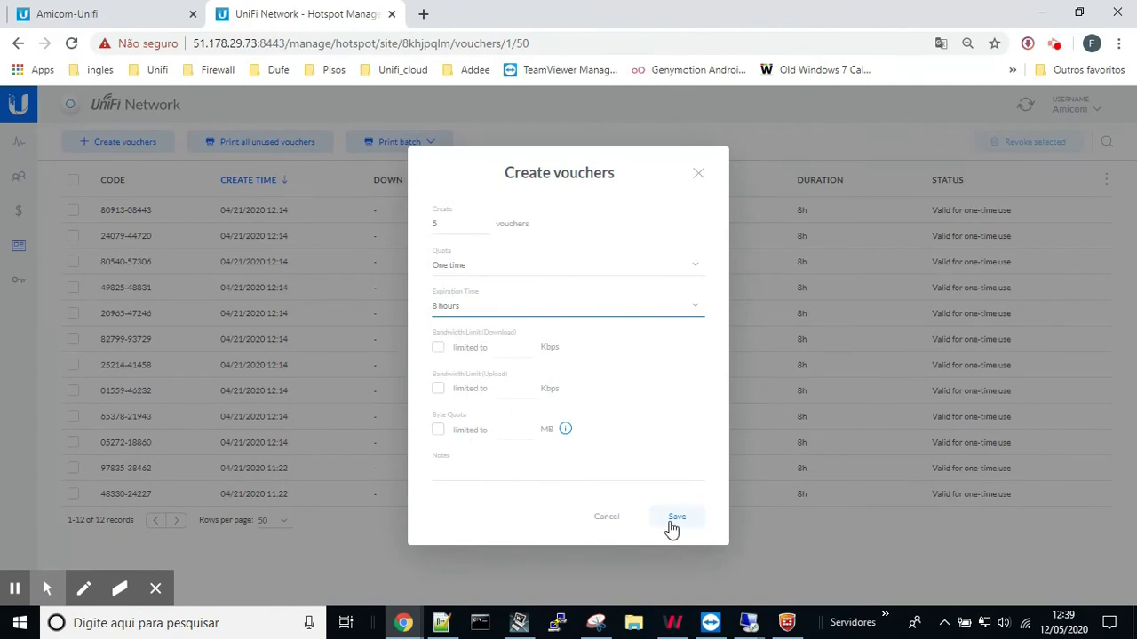
click(444, 472)
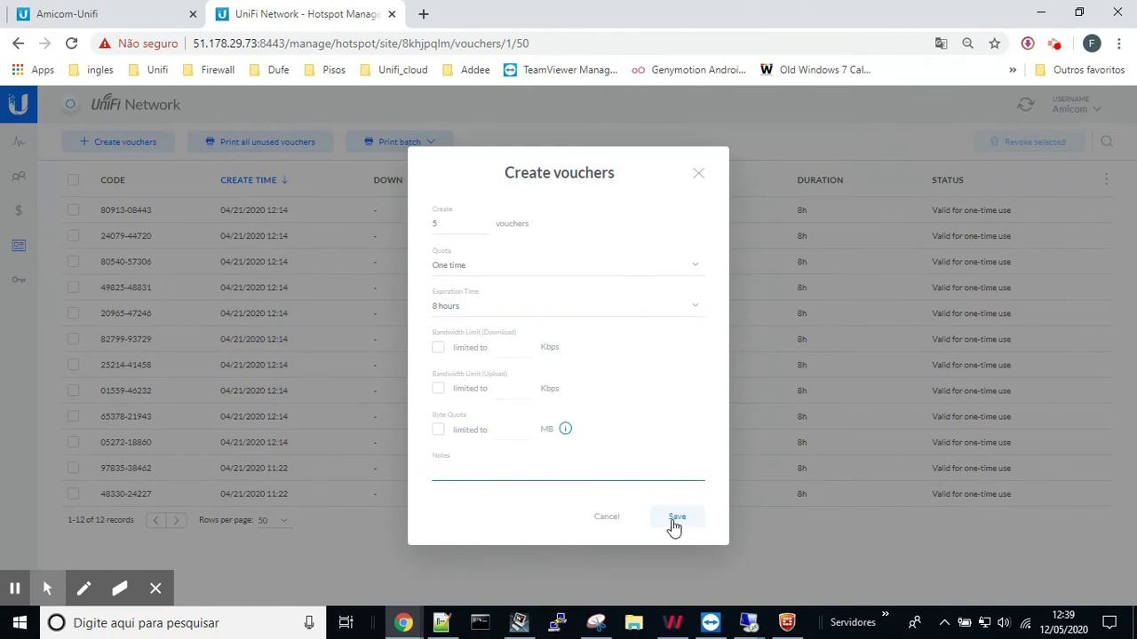
click(677, 518)
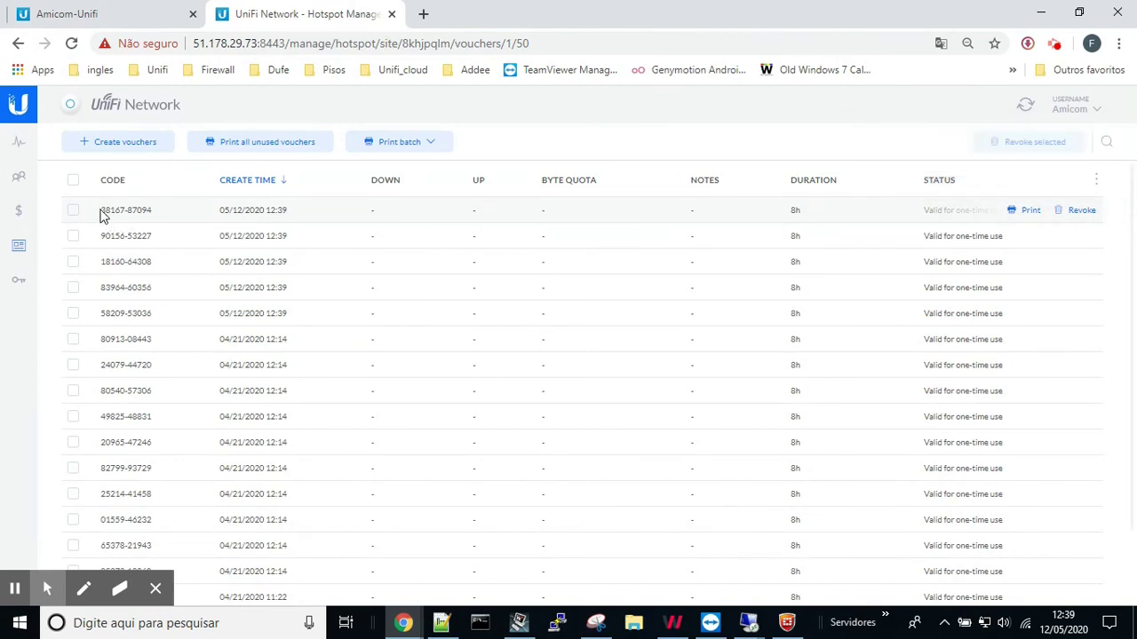
- Examine the newest voucher's code in the list and the hotspot's guests page
drag(102, 210, 175, 217)
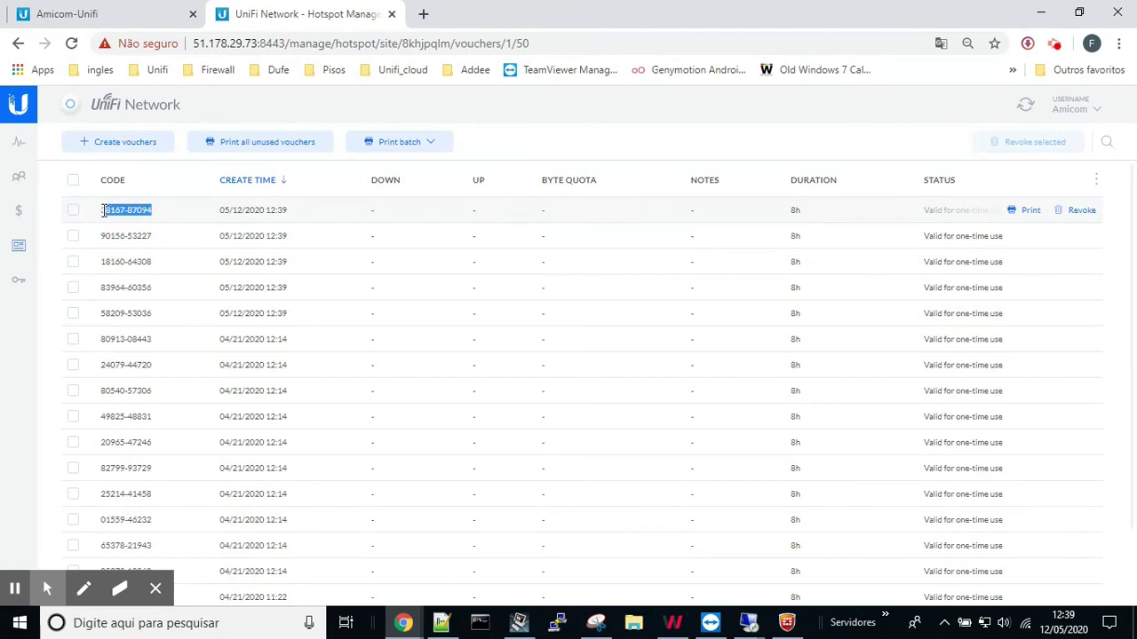
click(89, 210)
click(19, 181)
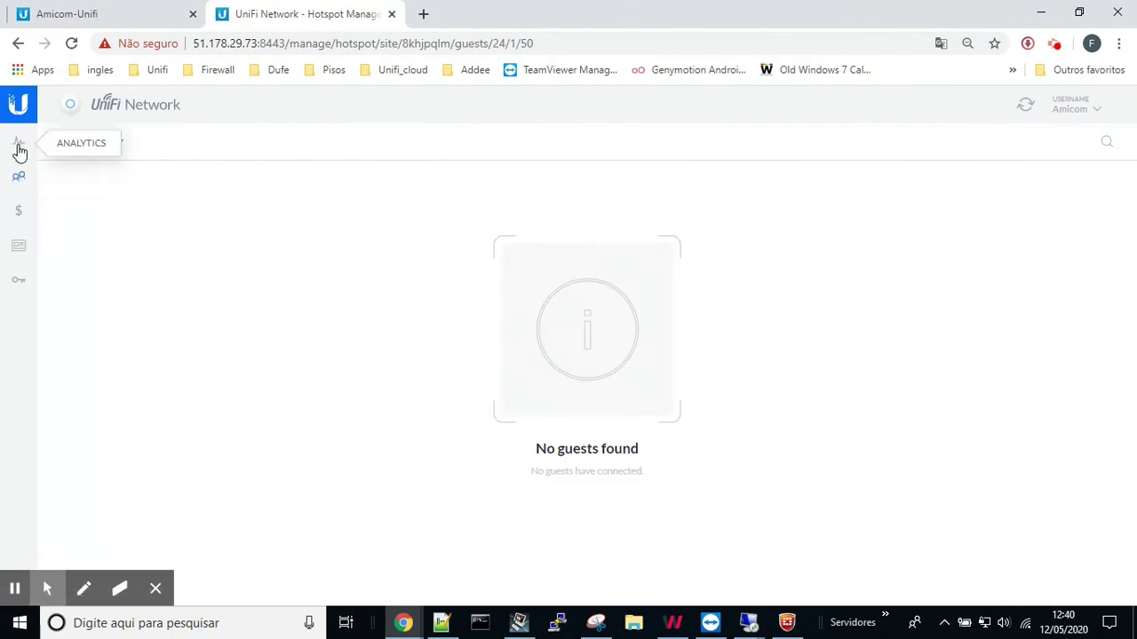
- Examine the hotspot analytics for total connections and device distribution
click(18, 146)
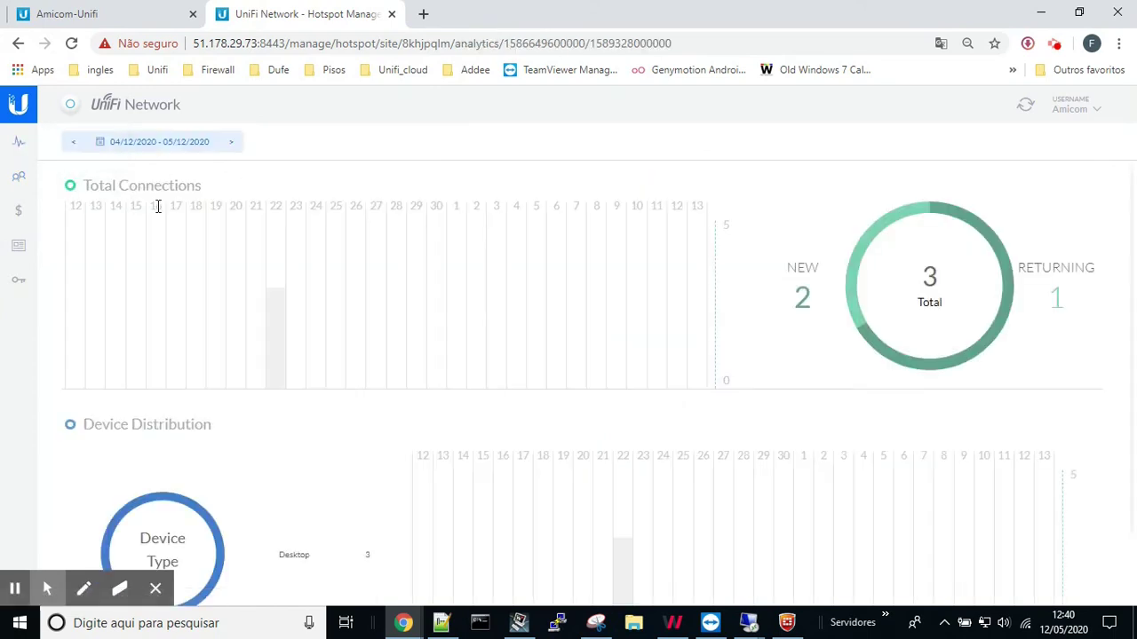
scroll(778, 257, down, 1)
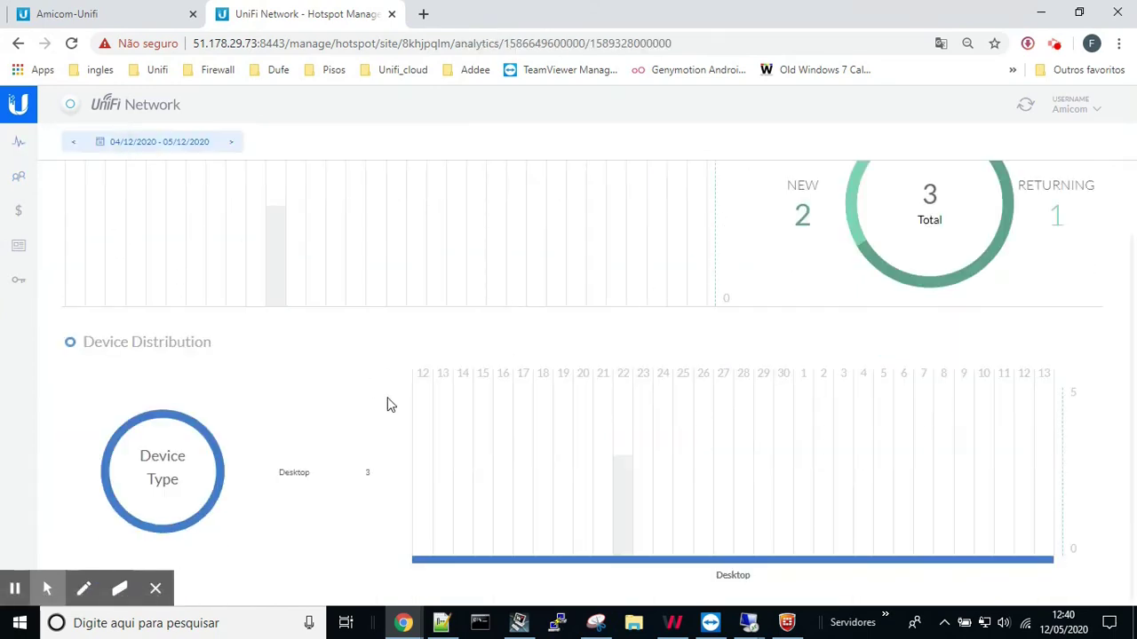
scroll(329, 259, up, 1)
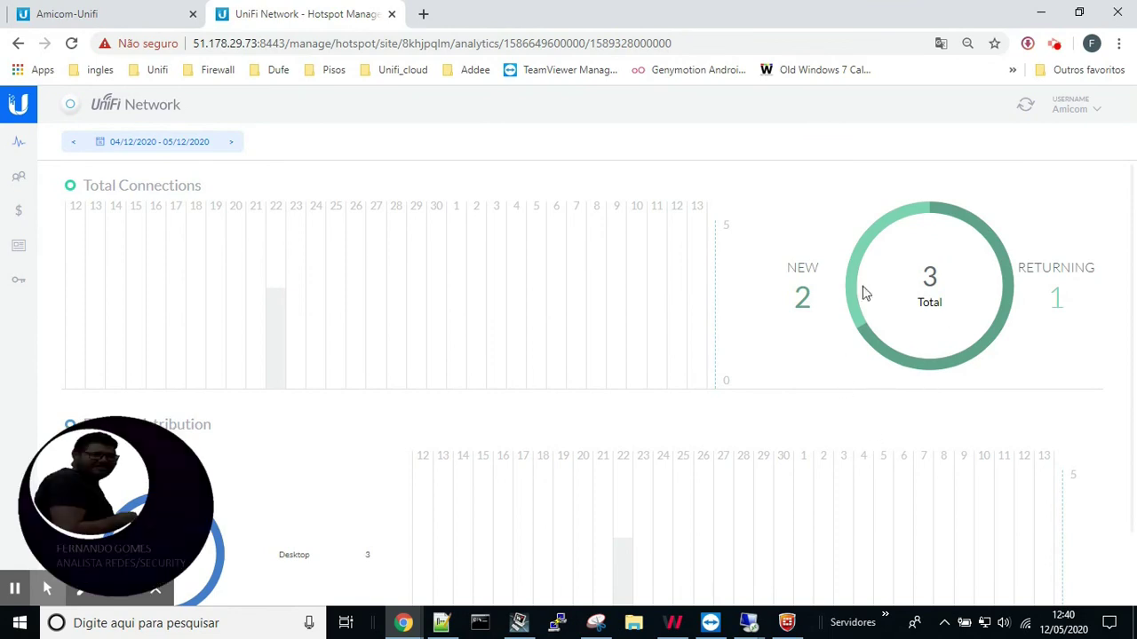
scroll(388, 329, down, 1)
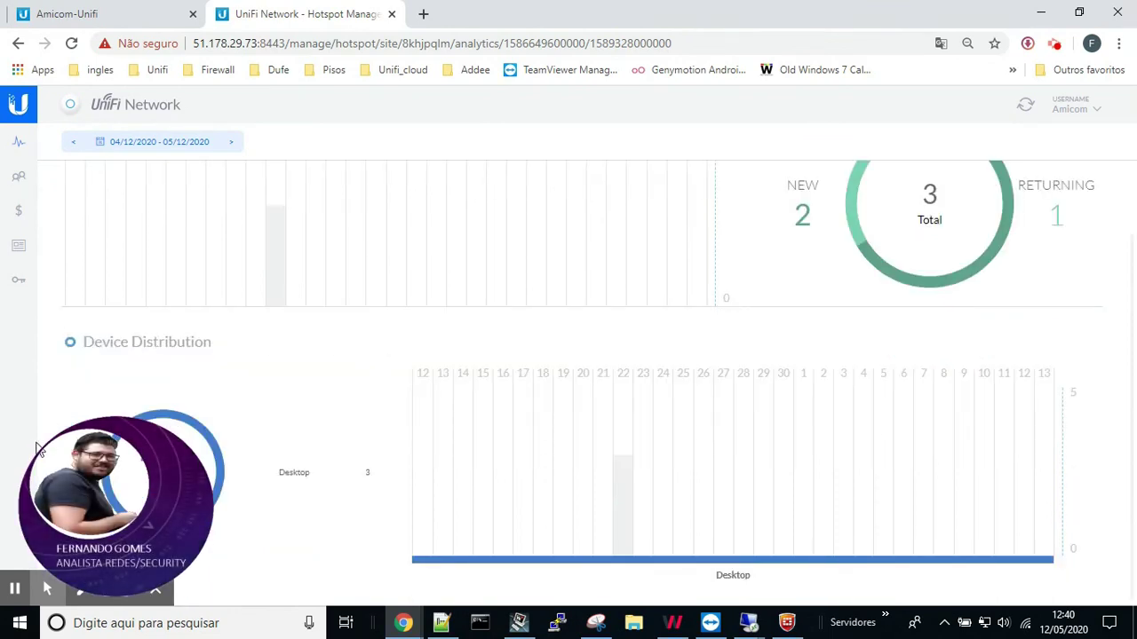
scroll(58, 458, up, 1)
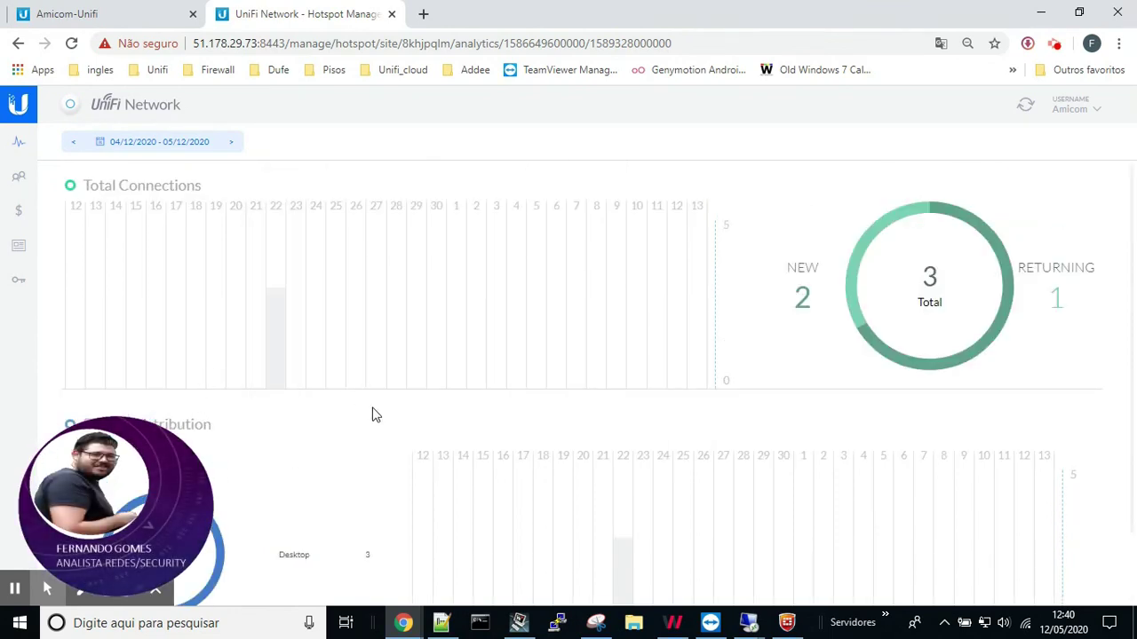